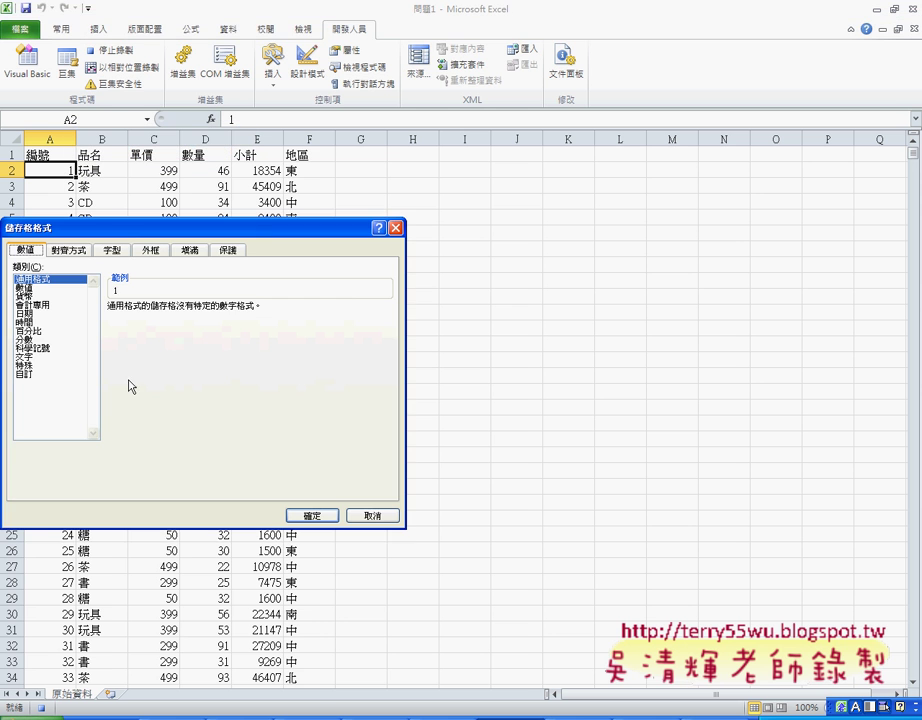
- Apply the Text (文字) format to cell A2 and stop the macro recording
click(28, 357)
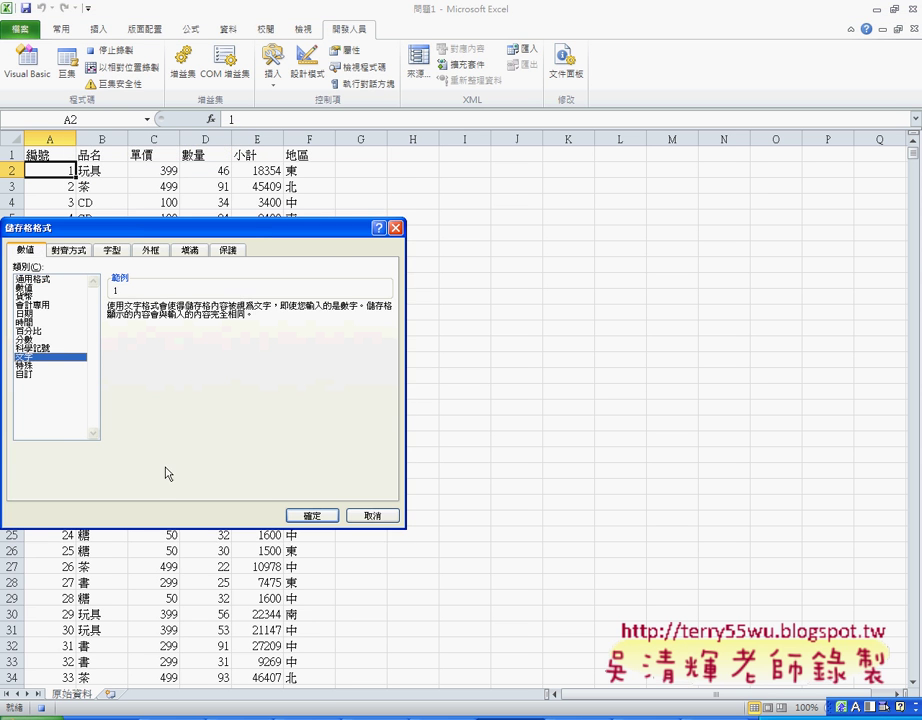
click(312, 515)
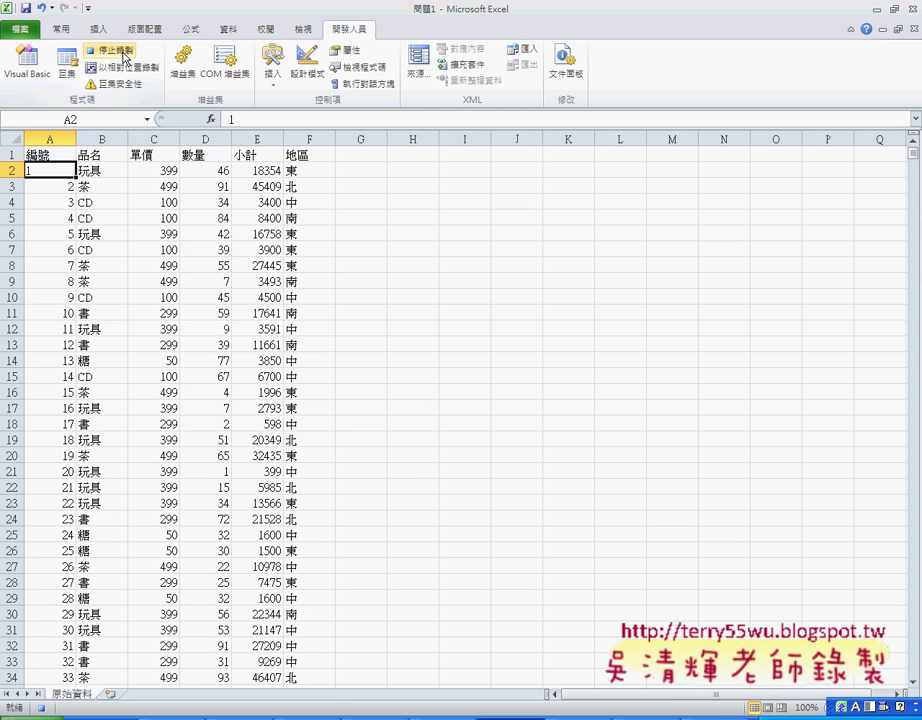
click(122, 51)
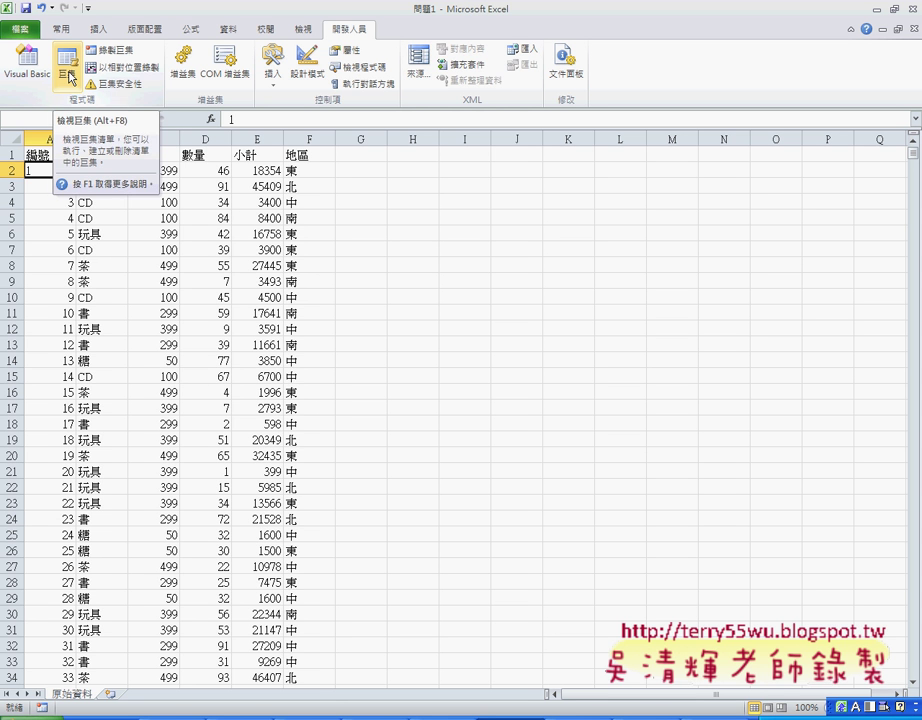
click(70, 77)
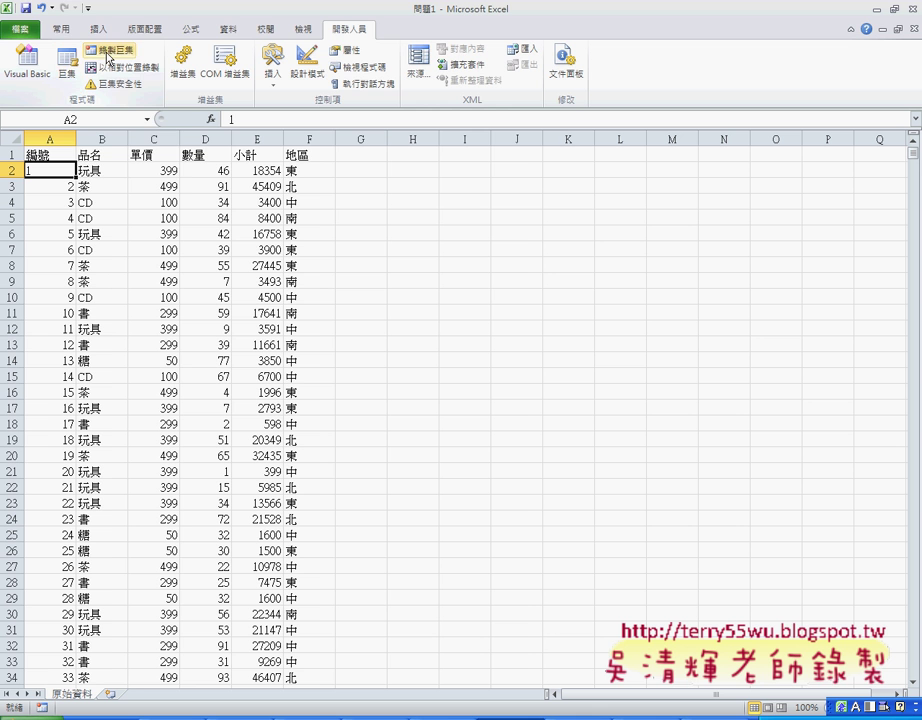
- Open macro 巨集1 for editing and copy its .NumberFormatLocal = "@" code
click(67, 70)
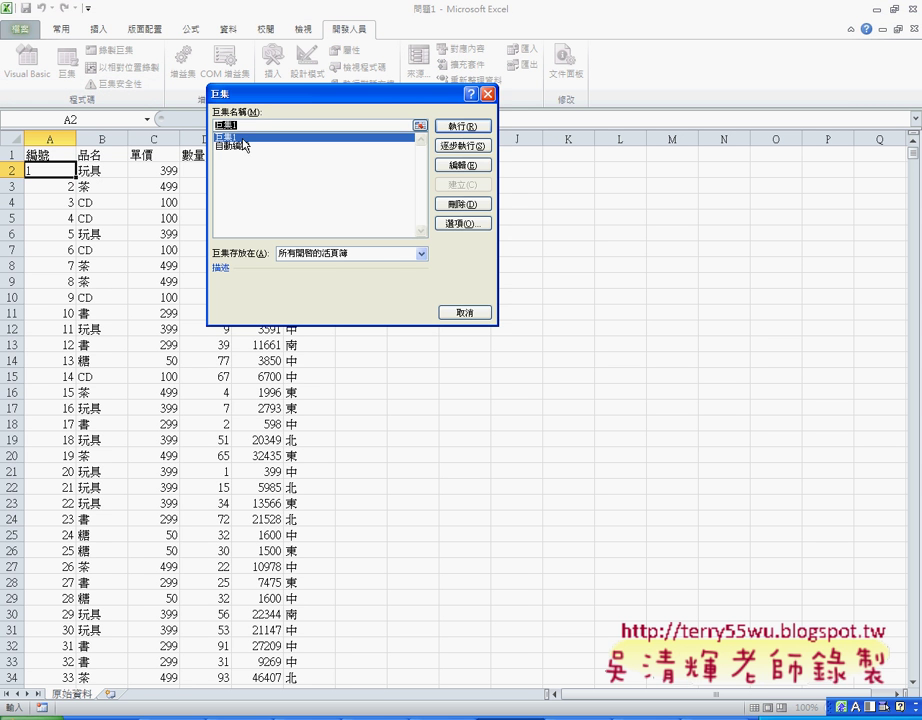
click(463, 166)
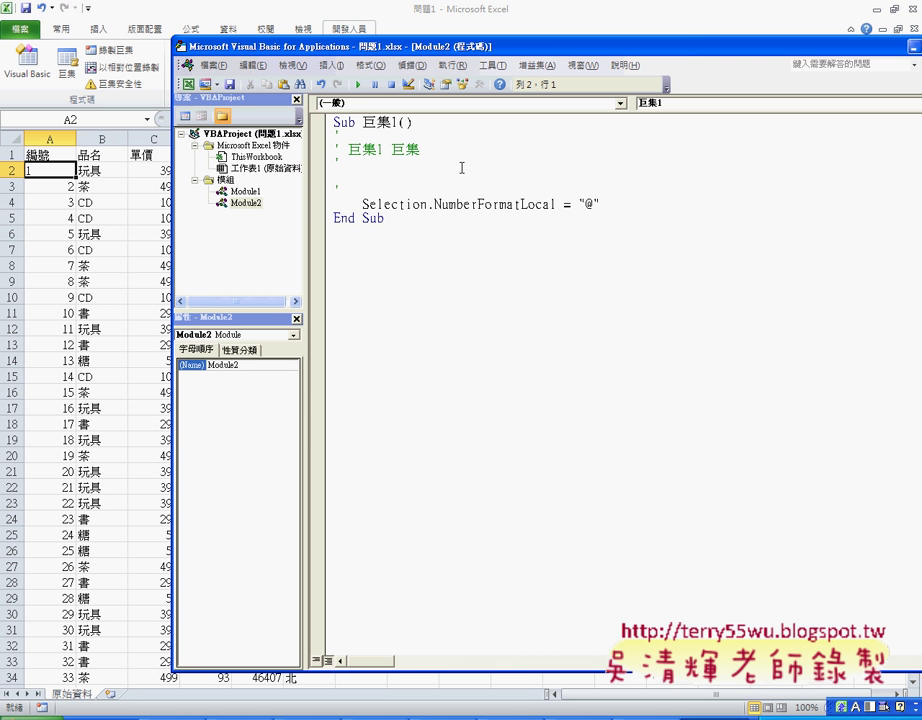
drag(362, 204, 607, 205)
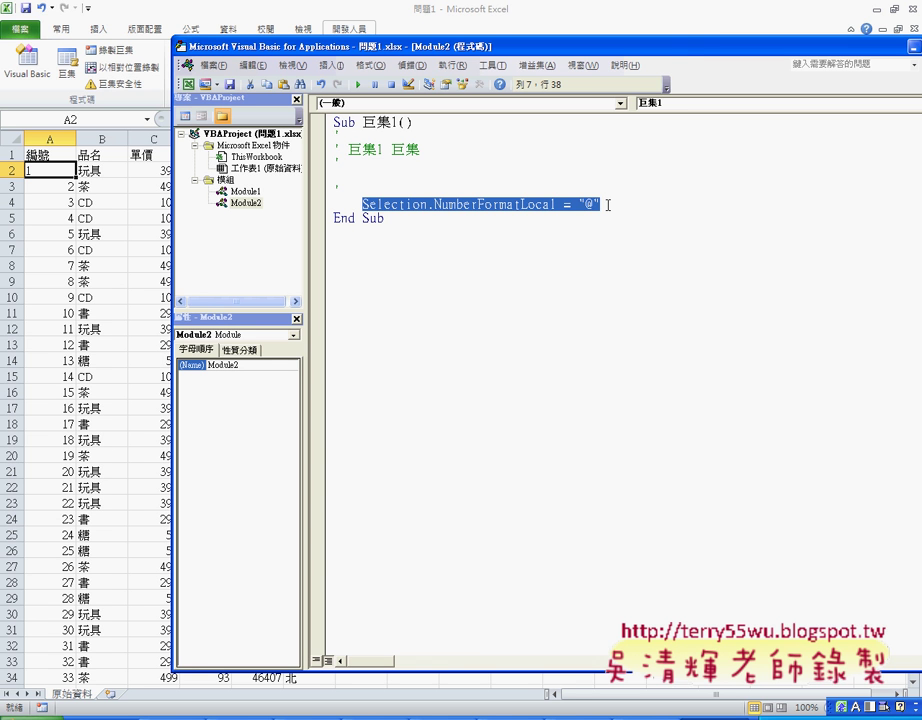
drag(602, 205, 429, 205)
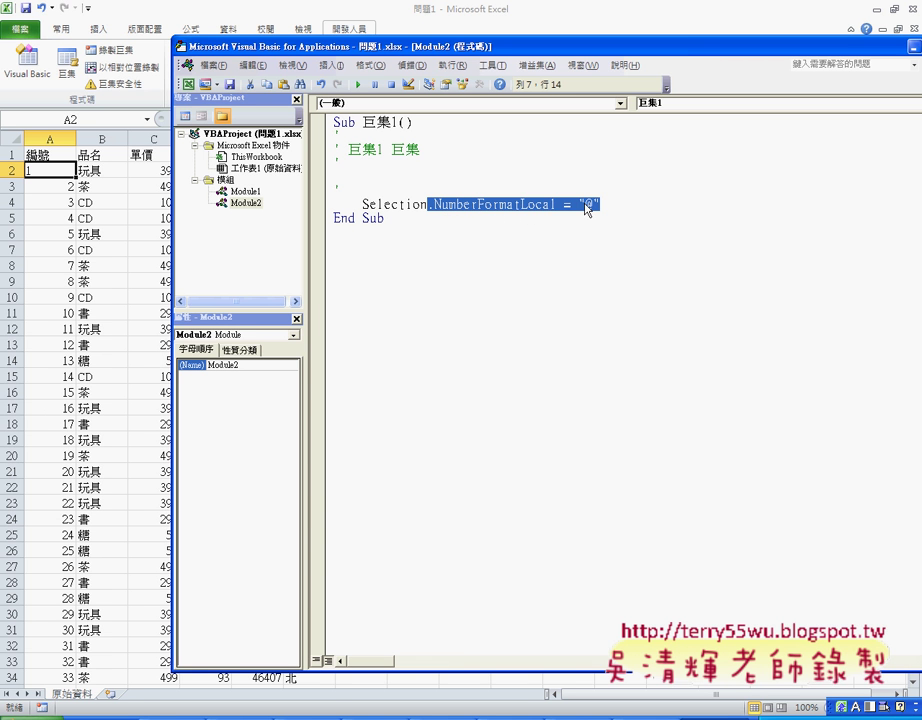
right_click(510, 205)
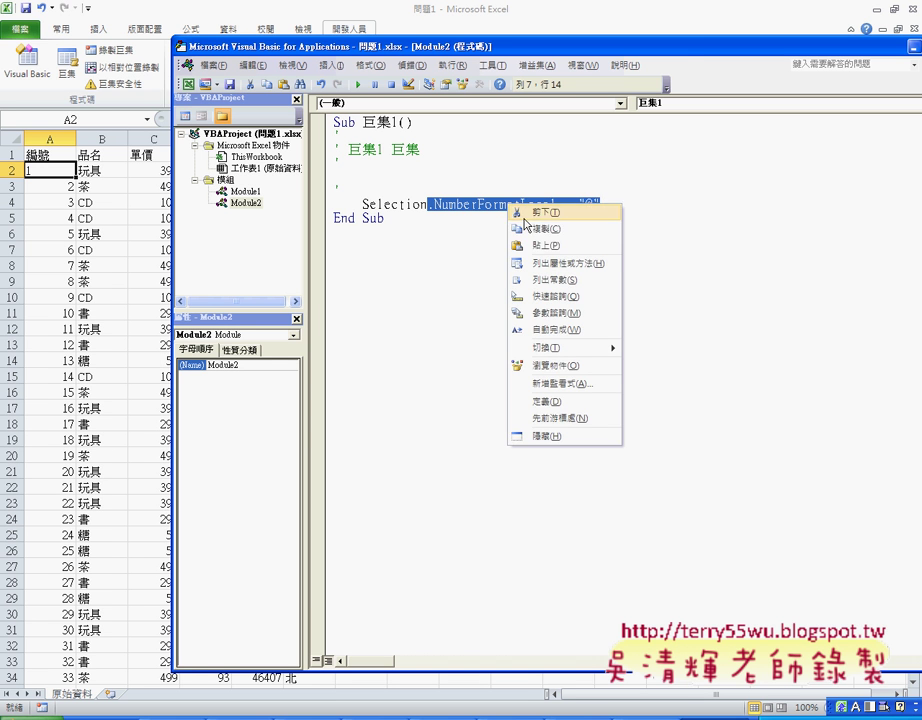
click(536, 229)
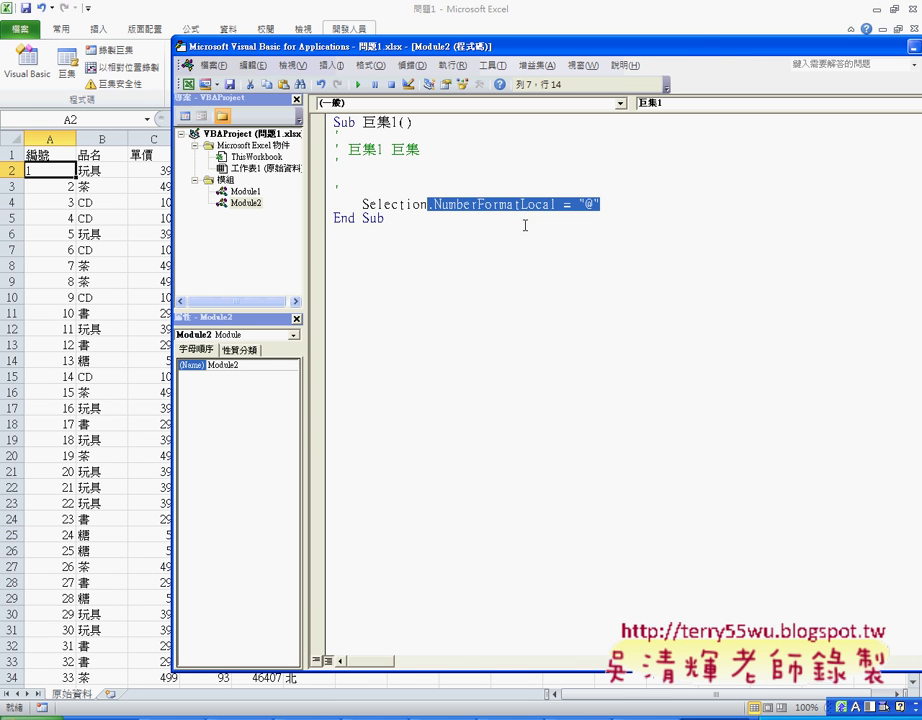
click(246, 192)
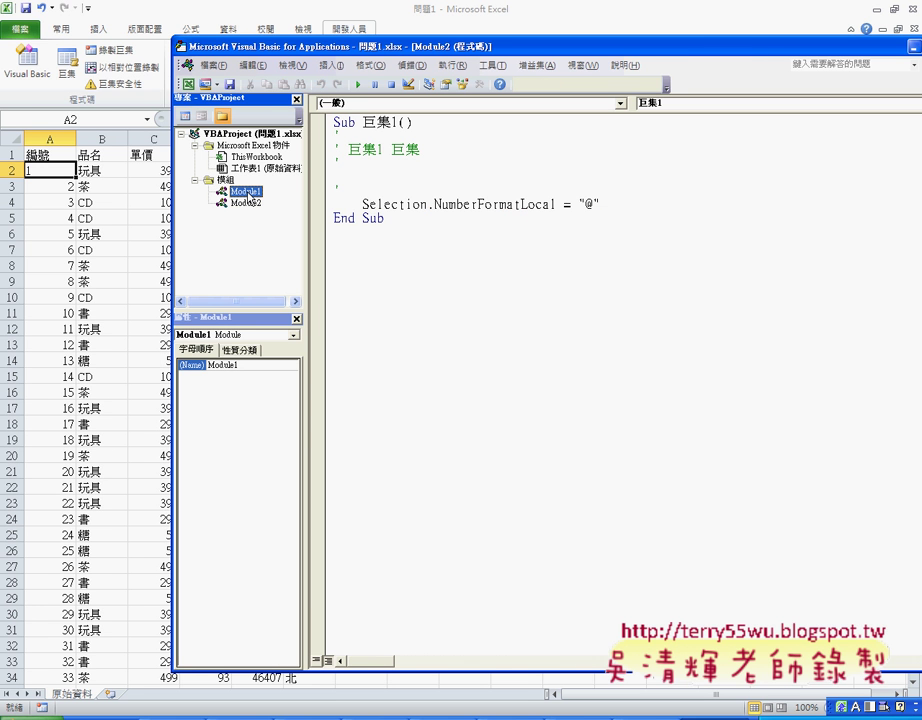
- In Module1, add cells(i,"A").NumberFormatLocal = "@" on a new line below the '2.編號 comment
double_click(248, 192)
click(463, 177)
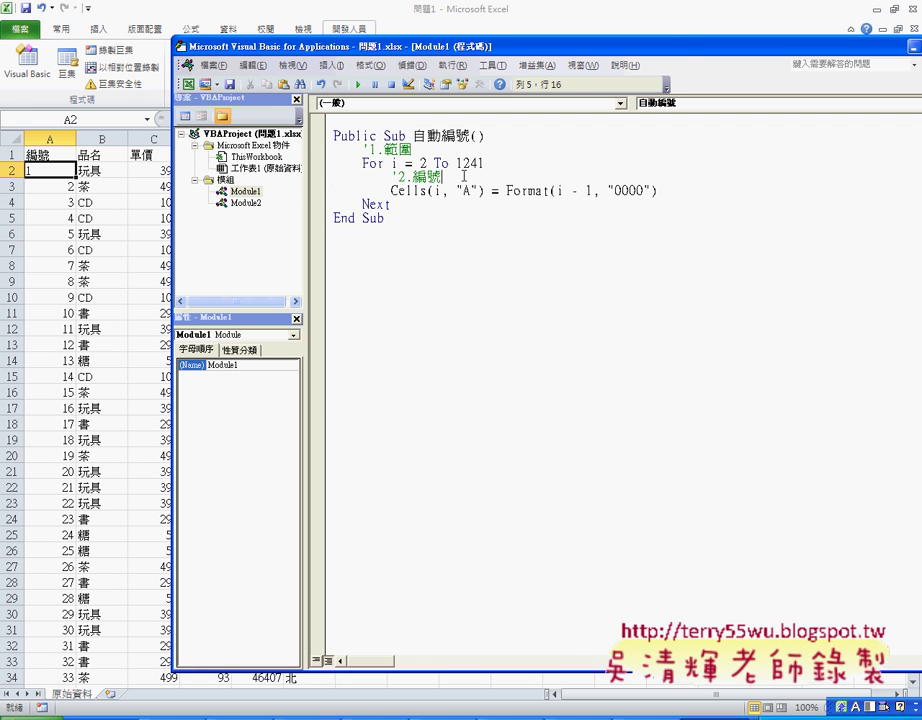
key(Return)
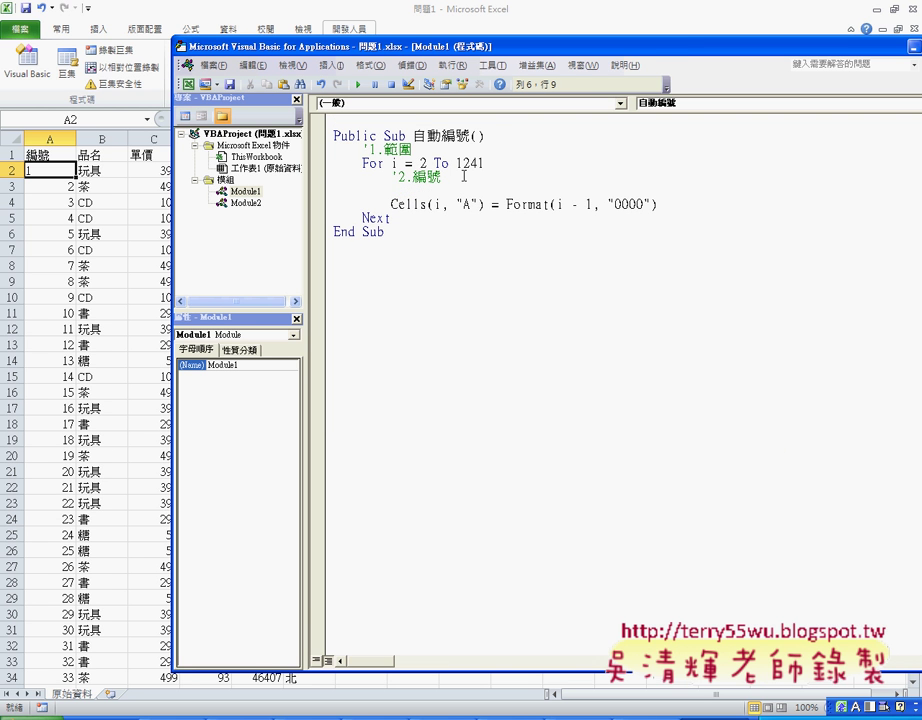
text(c)
text(ell)
text(s()
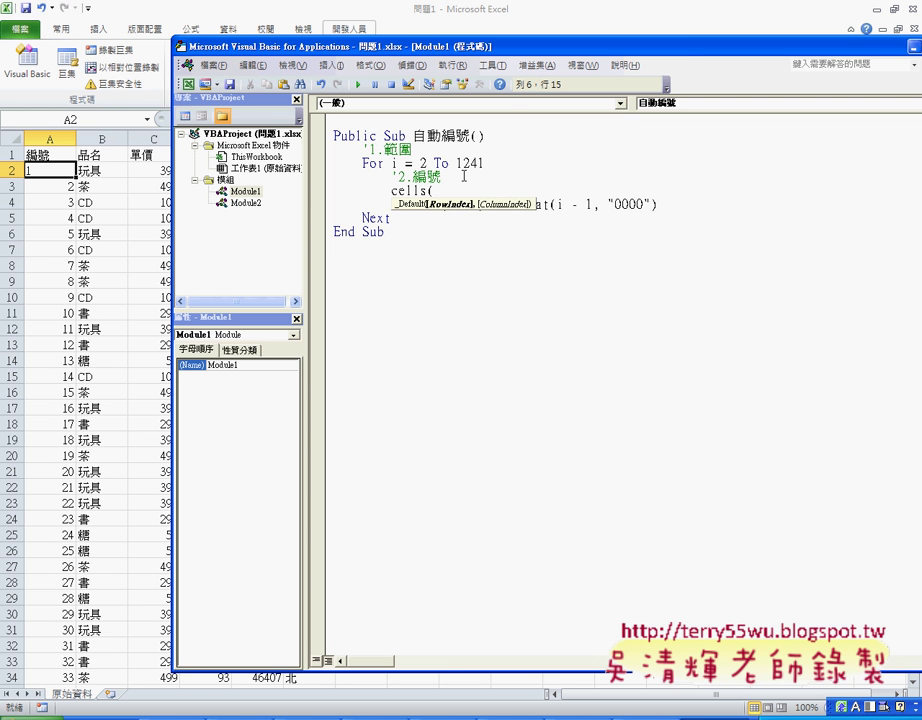
text(i)
text(,")
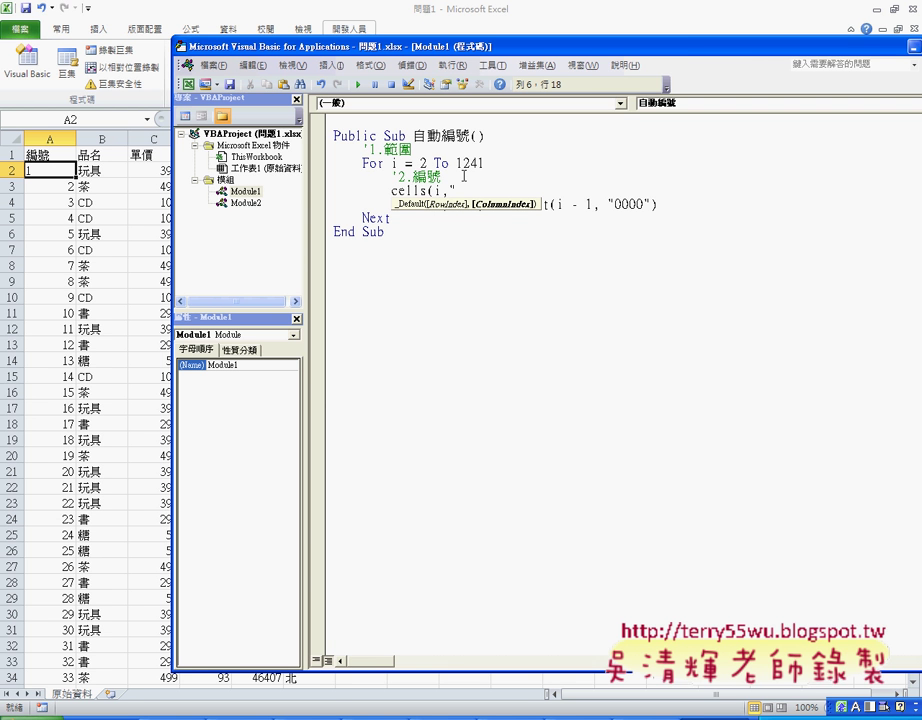
text(A")
text())
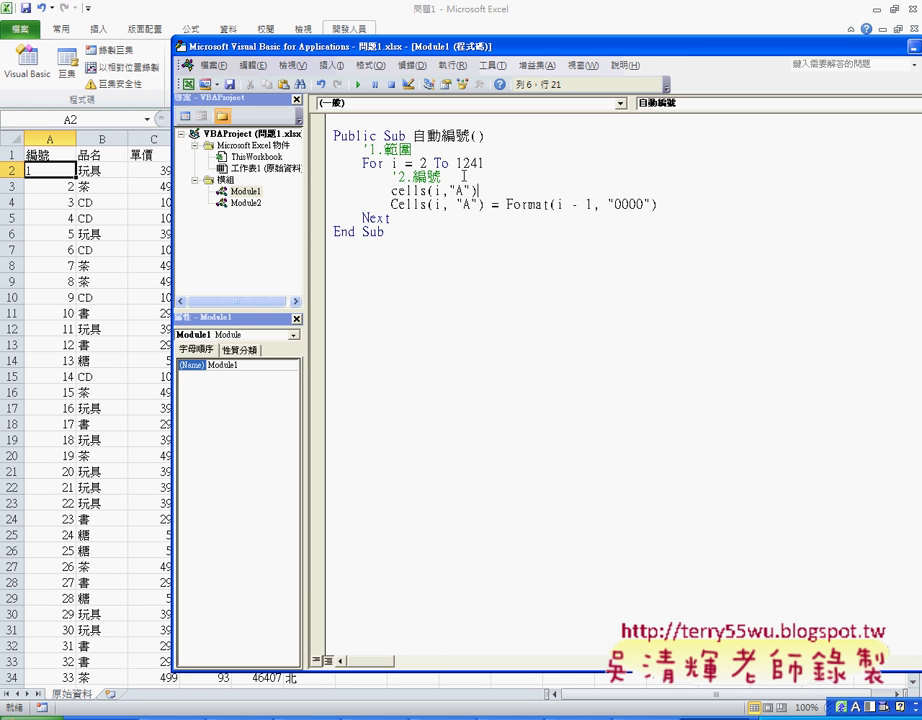
text(.NumberFormatLocal = "@")
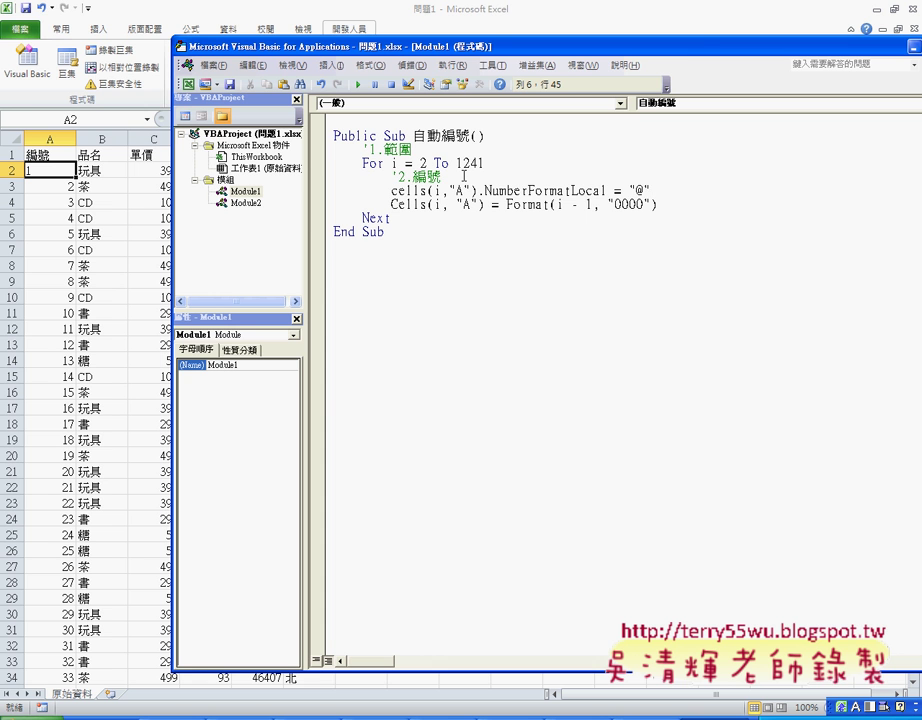
- Compare the new text-format line with the Format(i - 1, "0000") ID line below it
drag(479, 190, 651, 190)
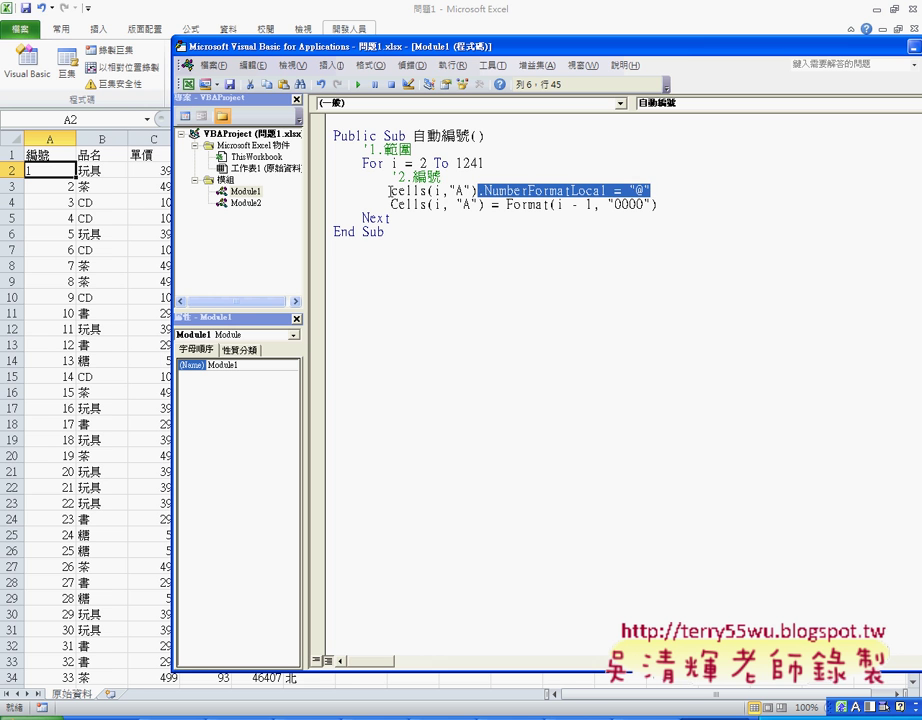
drag(391, 190, 653, 190)
mouse_move(657, 204)
mouse_down()
mouse_move(391, 204)
mouse_move(658, 190)
mouse_move(392, 205)
mouse_up()
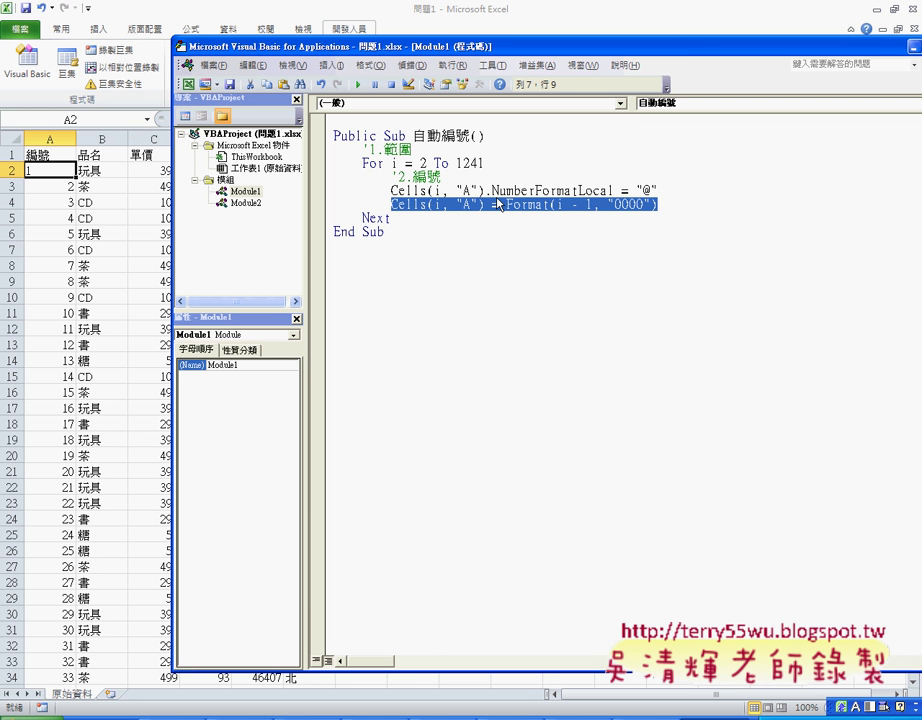
click(471, 204)
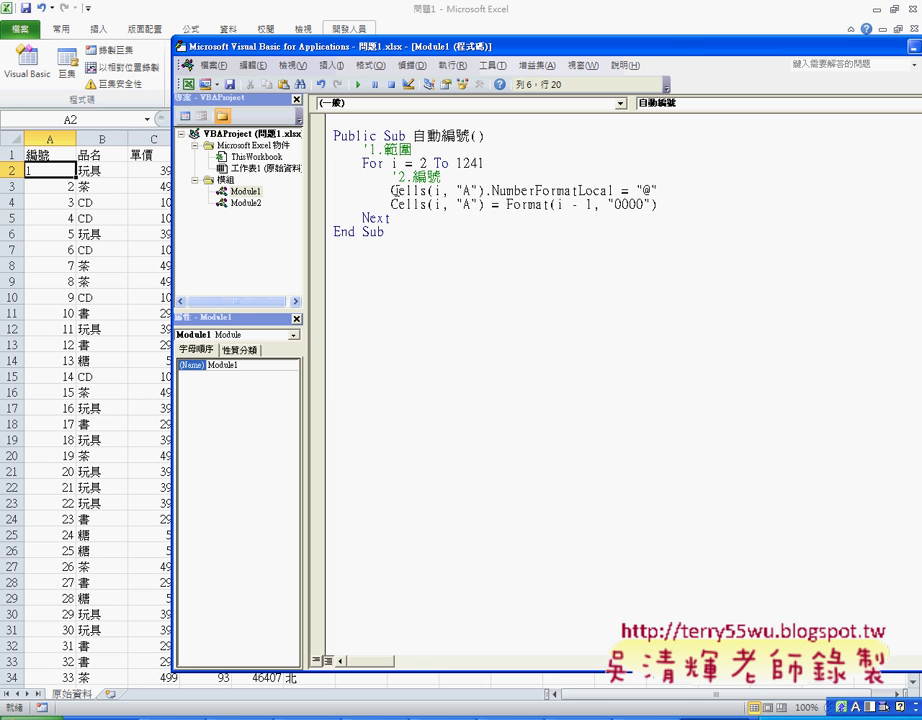
mouse_move(392, 190)
mouse_down()
mouse_move(658, 190)
mouse_move(392, 206)
mouse_up()
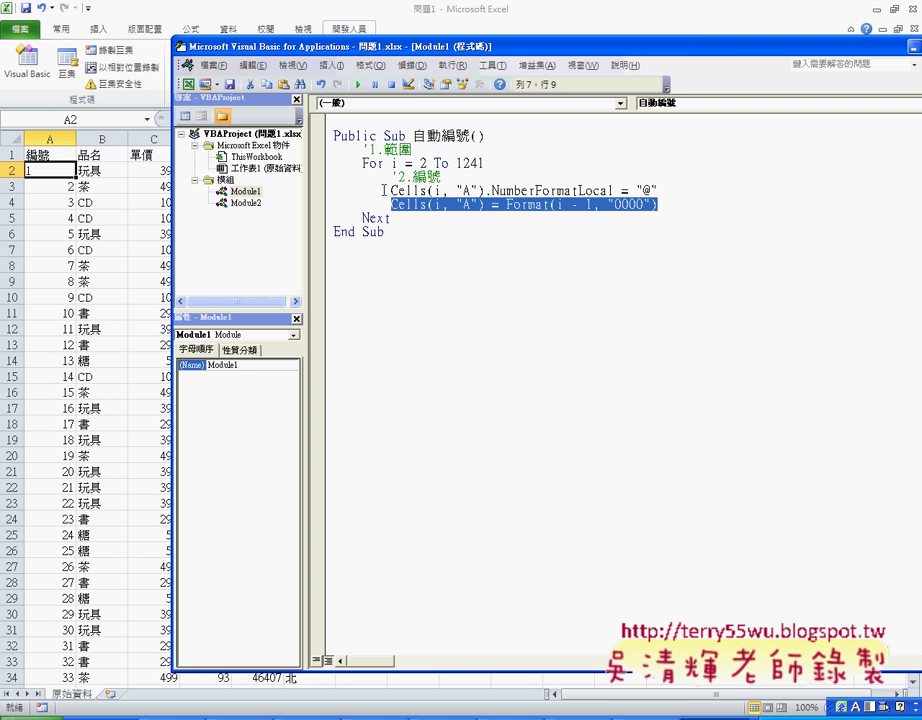
- Run the 自動編號 macro from inside its Sub to fill column A
click(403, 190)
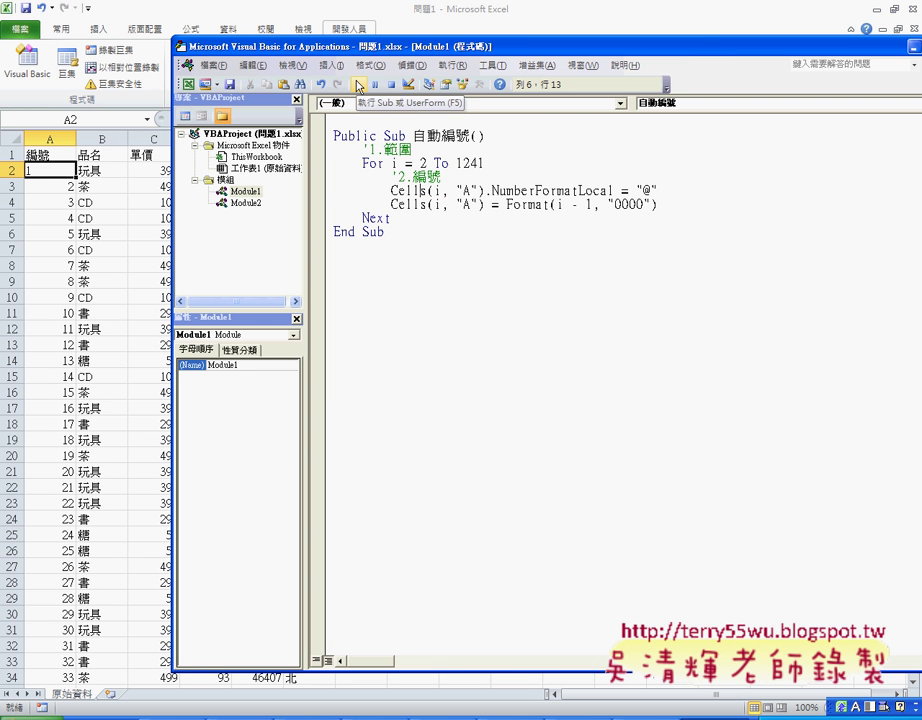
click(358, 87)
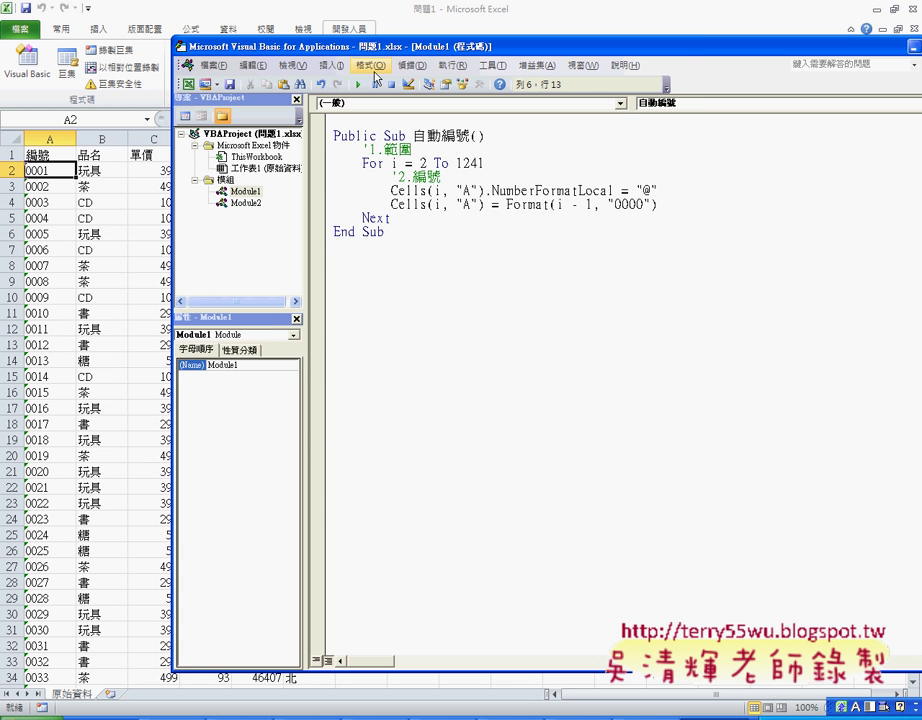
mouse_move(349, 48)
mouse_down()
mouse_move(377, 53)
mouse_move(327, 46)
mouse_up()
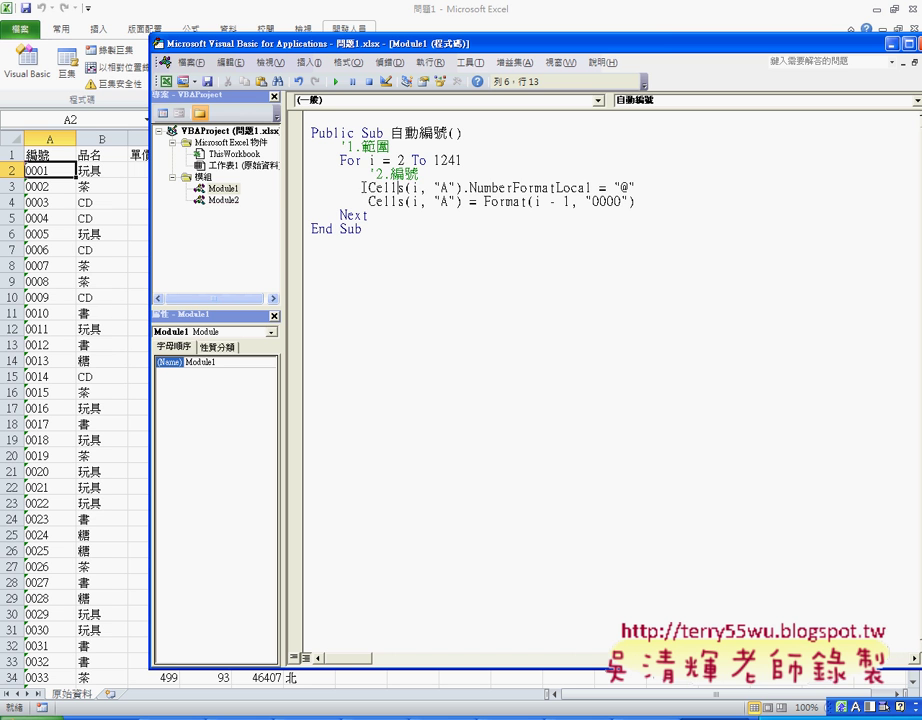
- Recheck the text-format code, then view the worksheet showing IDs 0001, 0002, 0003
drag(368, 187, 643, 187)
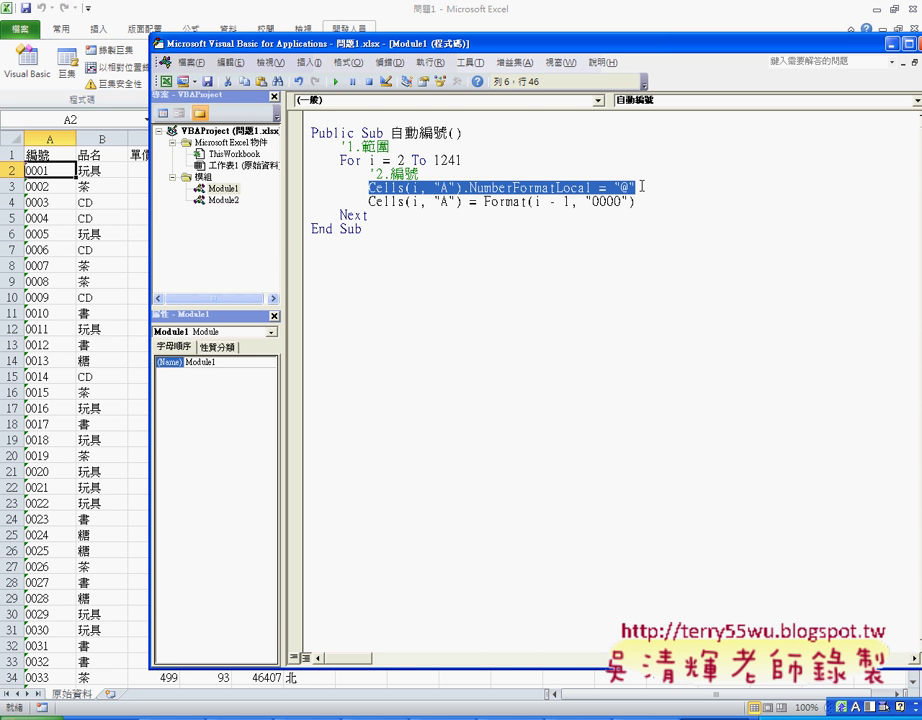
drag(642, 186, 247, 207)
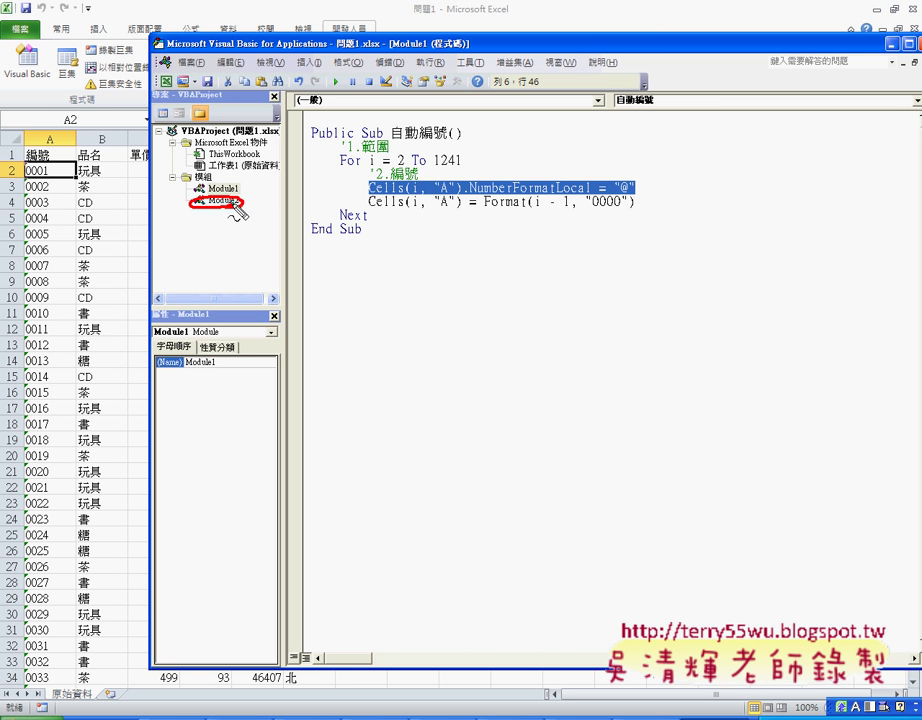
drag(243, 201, 246, 208)
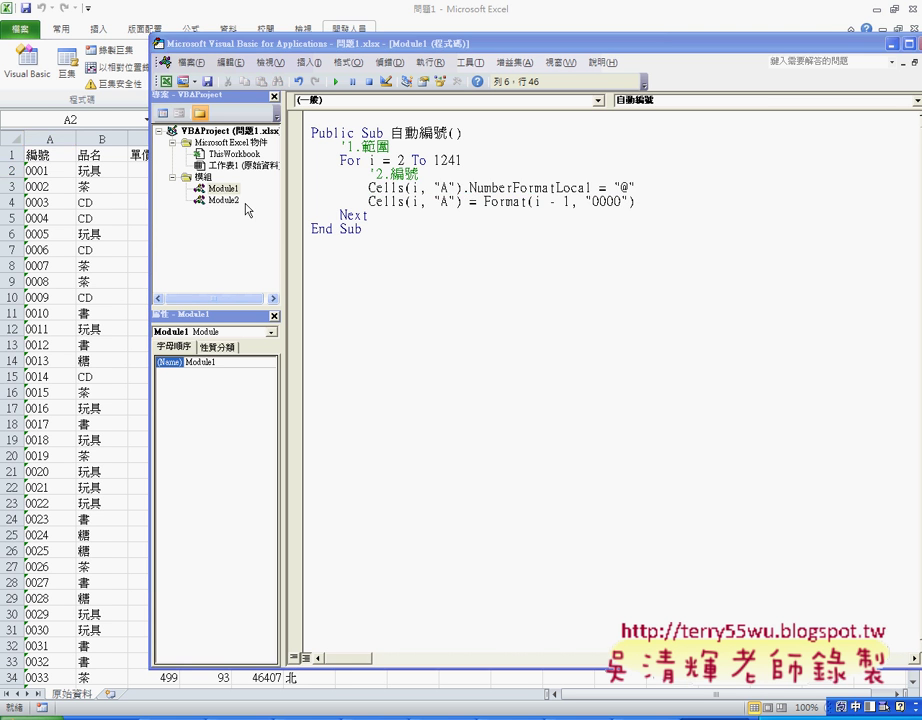
click(42, 95)
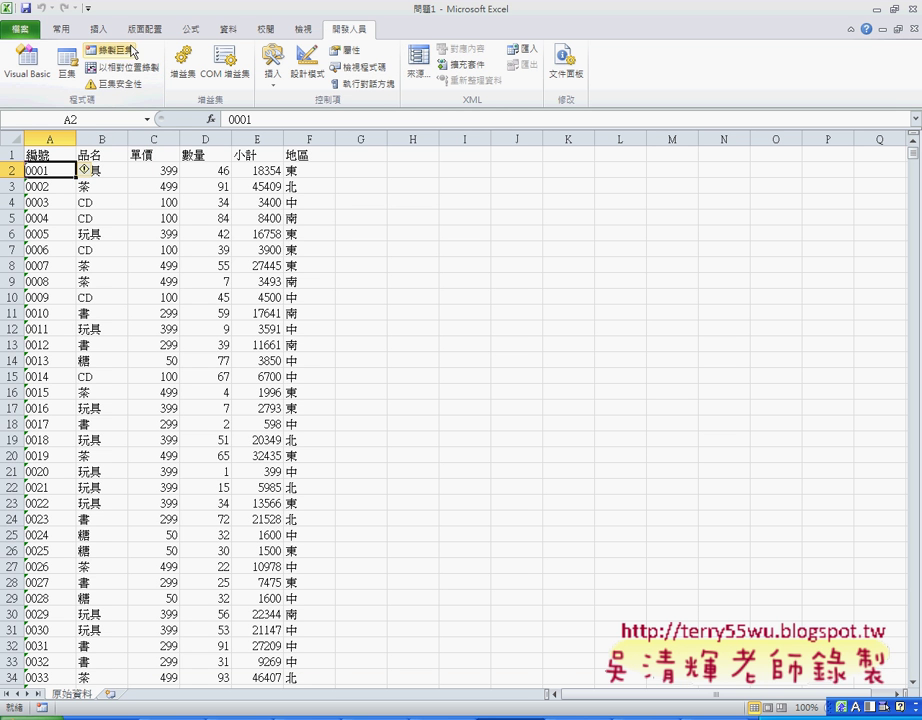
- Cancel a new macro recording, then reopen 巨集1 to view its Selection.NumberFormatLocal = "@" line
click(100, 50)
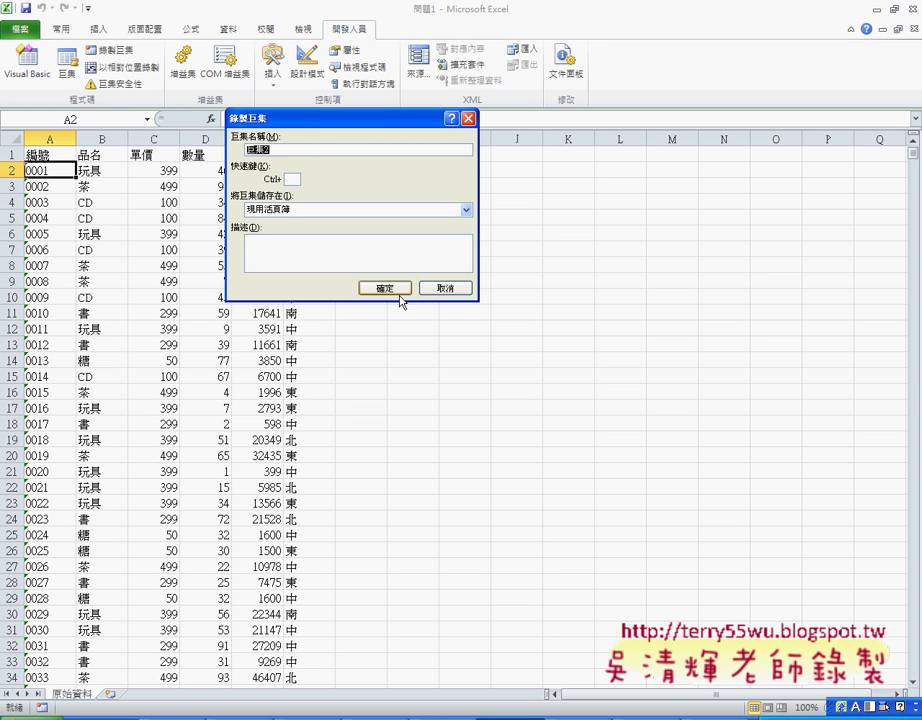
click(449, 290)
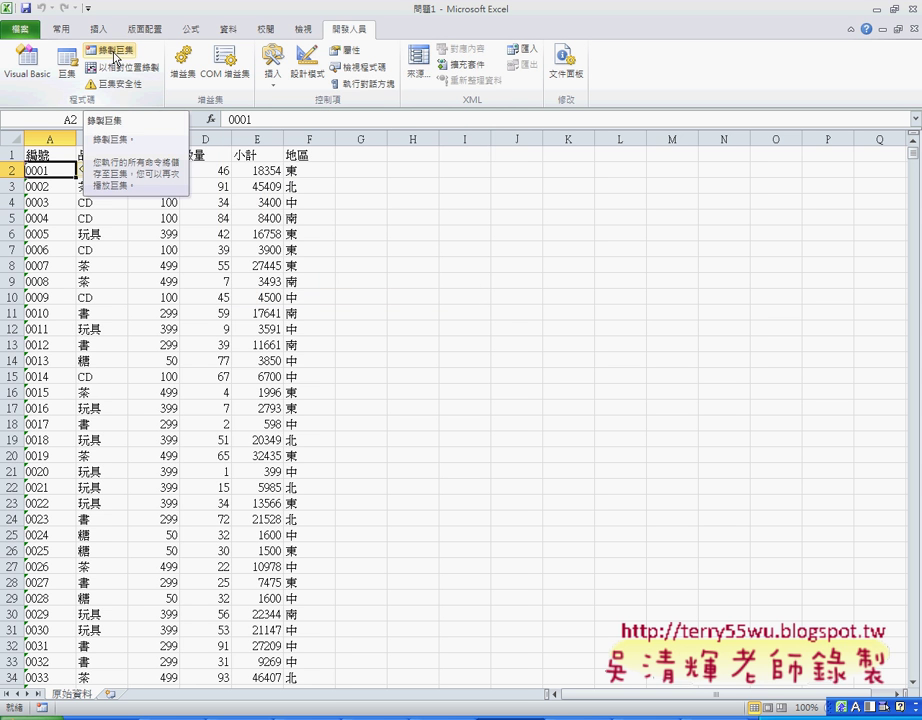
click(70, 68)
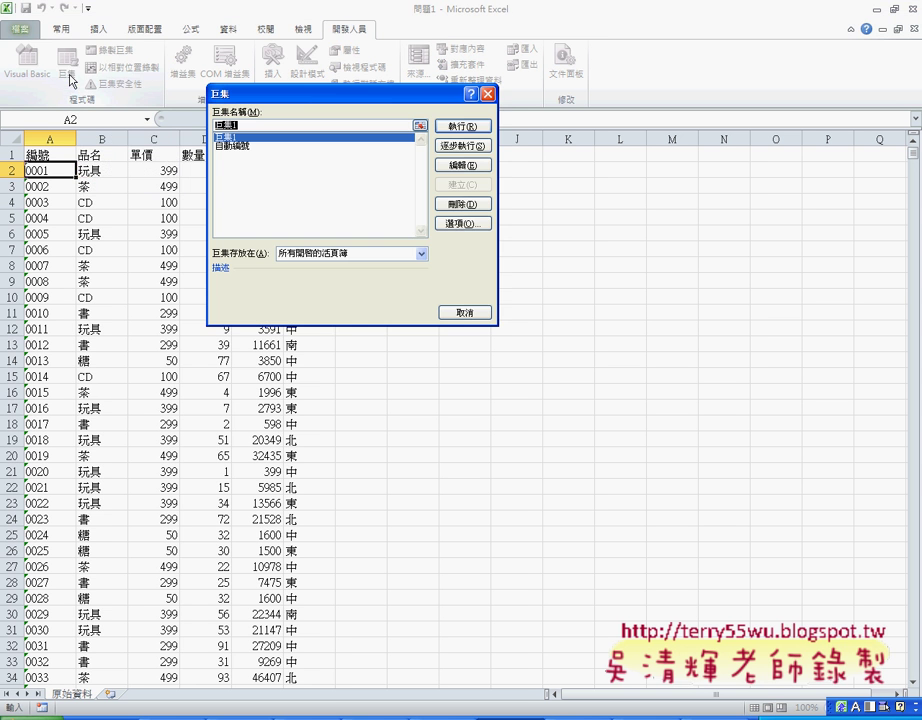
click(463, 165)
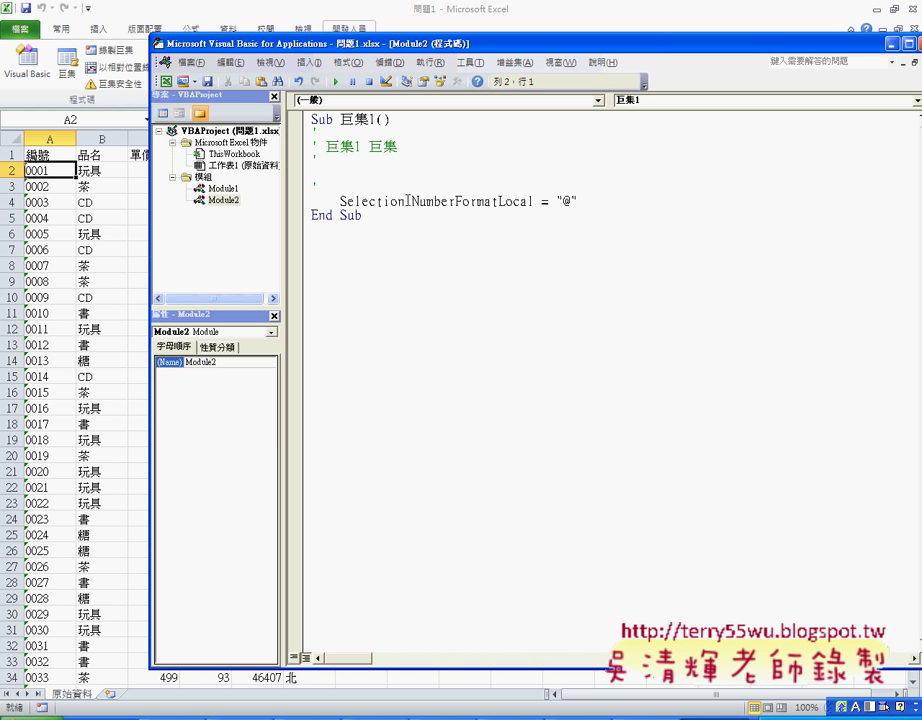
drag(405, 201, 568, 206)
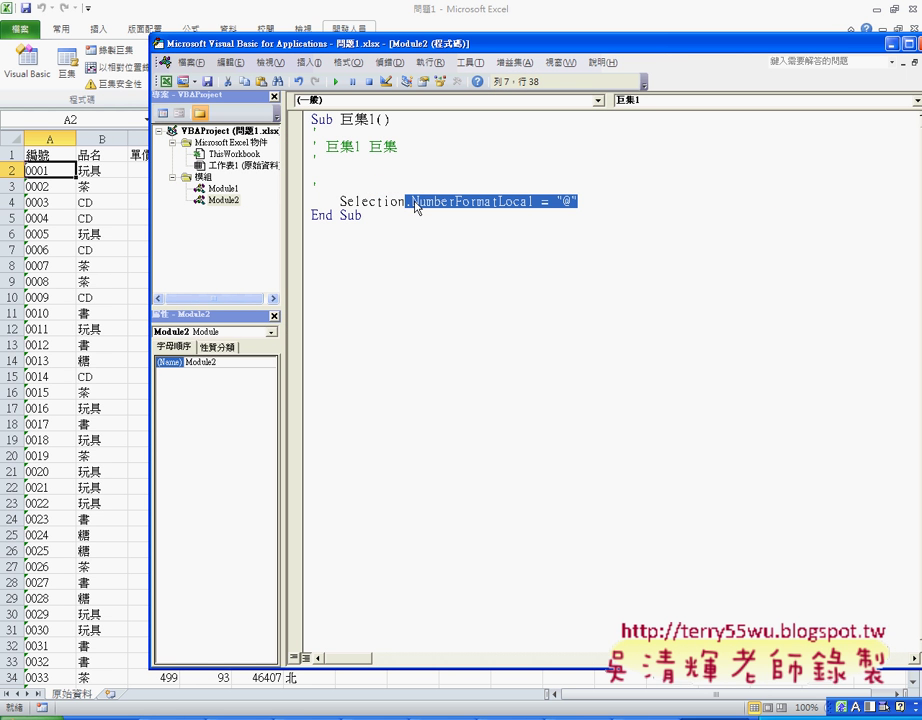
drag(407, 203, 577, 204)
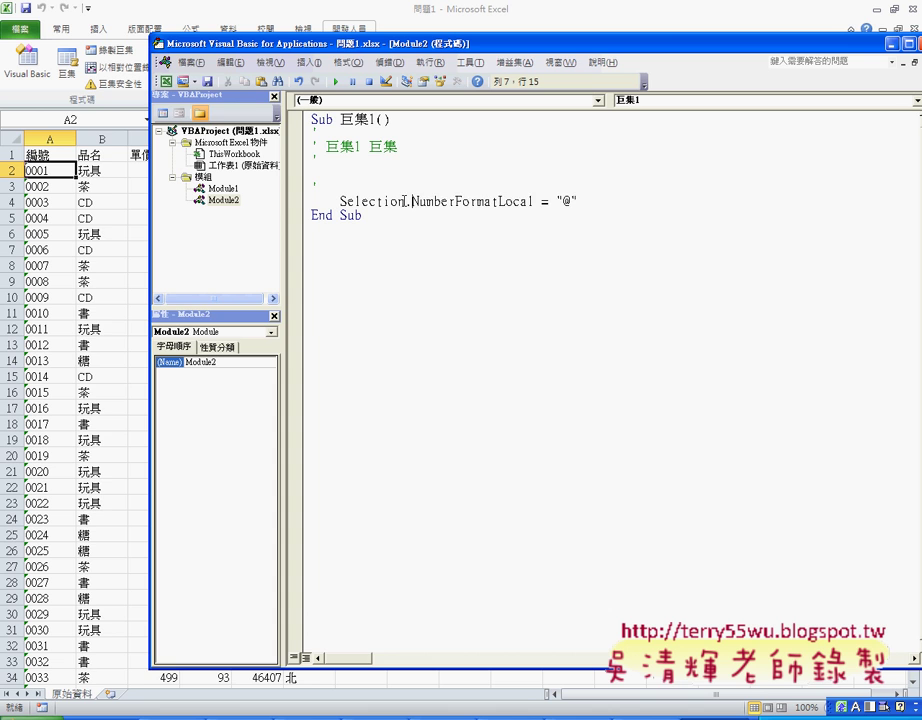